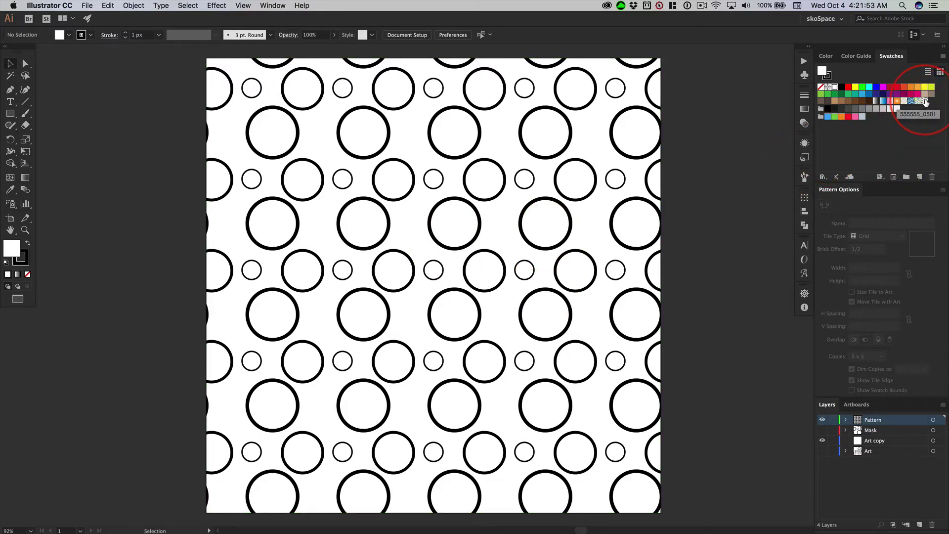
# Step: Open the 555555_0501 pattern swatch for editing and draw a 200 × 200 px rectangle over its tile, filled ffb7d8 with no stroke
pyautogui.doubleClick(925, 101)
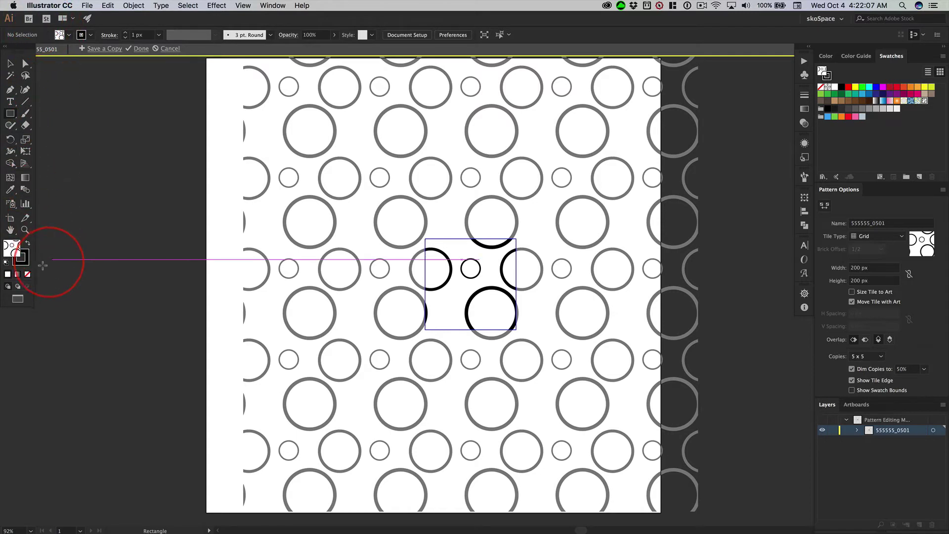
pyautogui.click(28, 275)
pyautogui.click(28, 276)
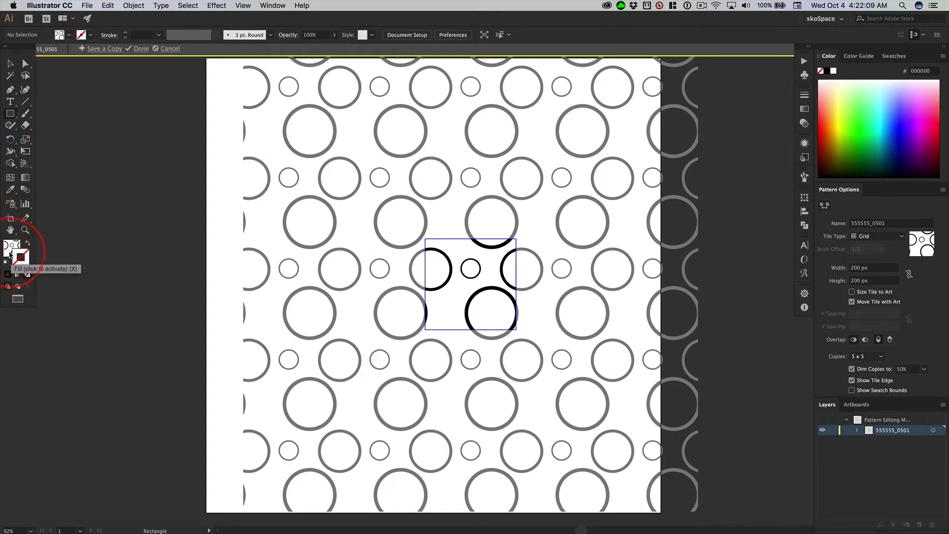
pyautogui.click(12, 244)
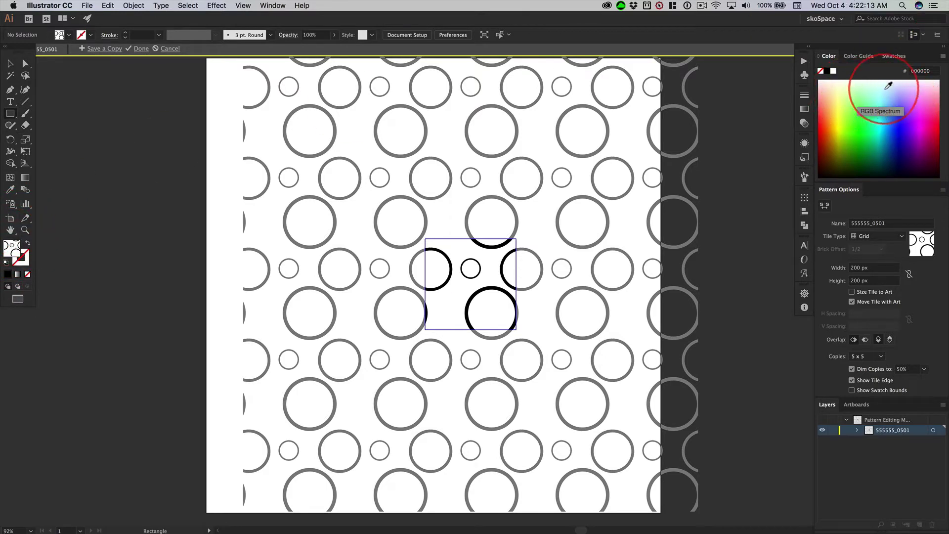
pyautogui.click(931, 89)
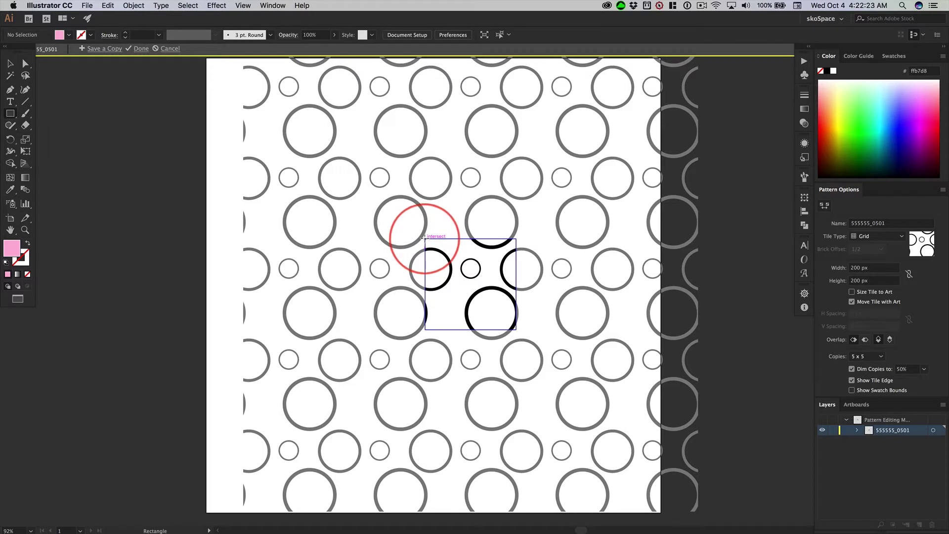
pyautogui.moveTo(424, 238); pyautogui.dragTo(516, 330)
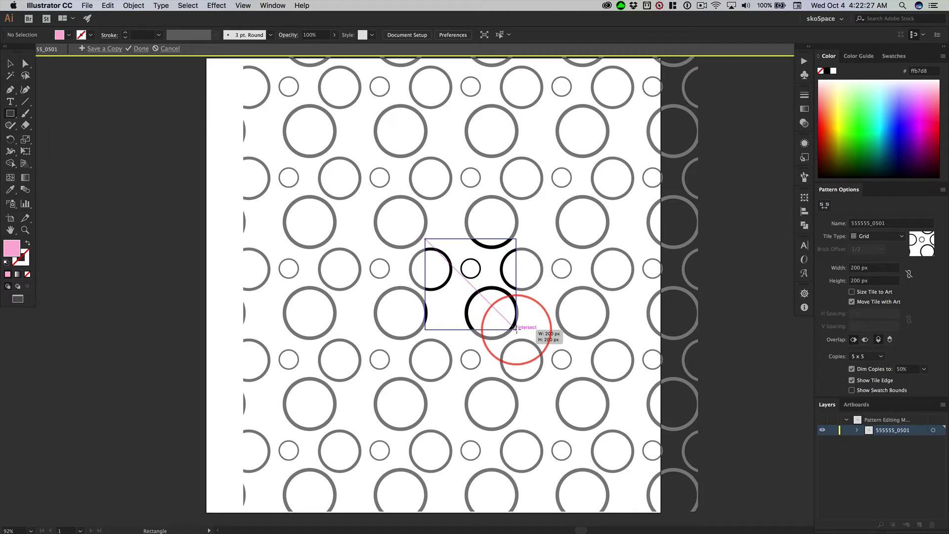
pyautogui.moveTo(516, 329); pyautogui.dragTo(517, 329)
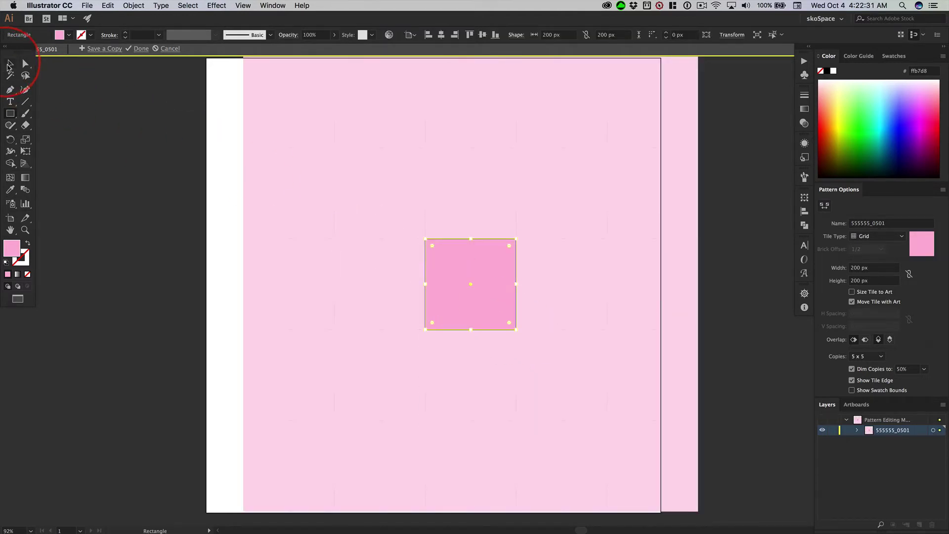
pyautogui.click(270, 156)
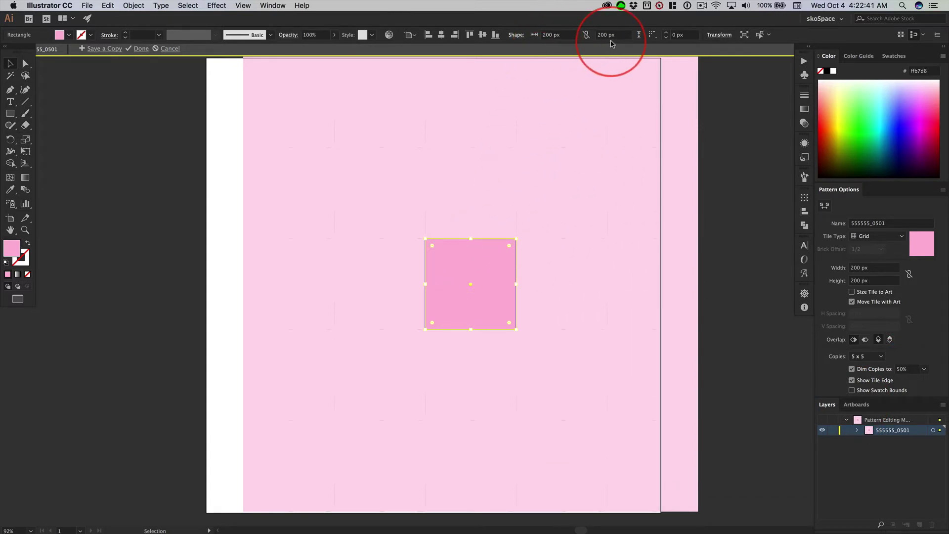
# Step: Send the pink rectangle to the back, behind the circles in the pattern tile
pyautogui.rightClick(458, 257)
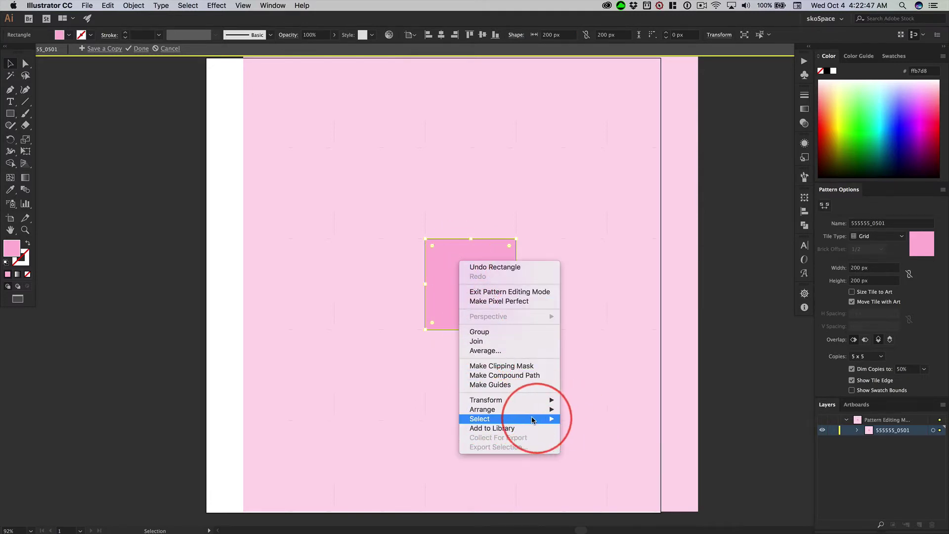
pyautogui.moveTo(524, 410)
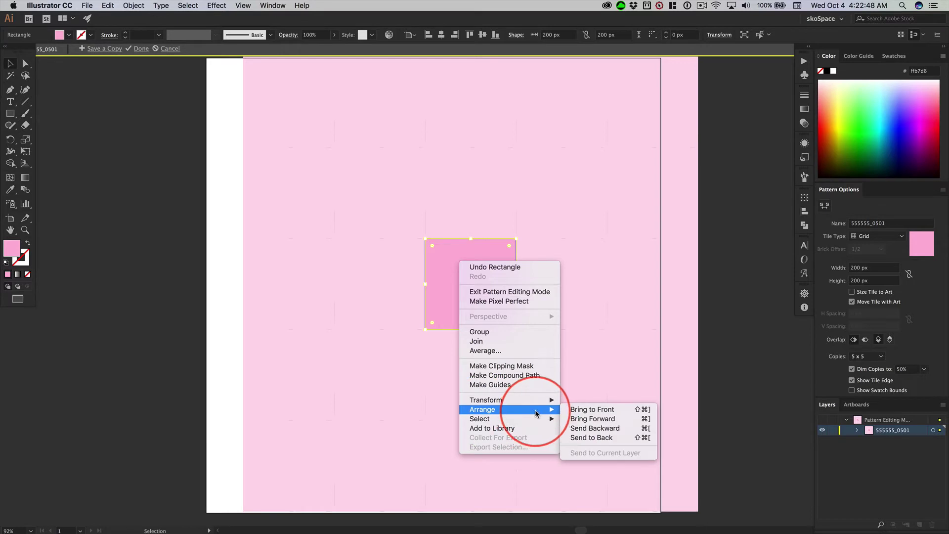
pyautogui.click(607, 439)
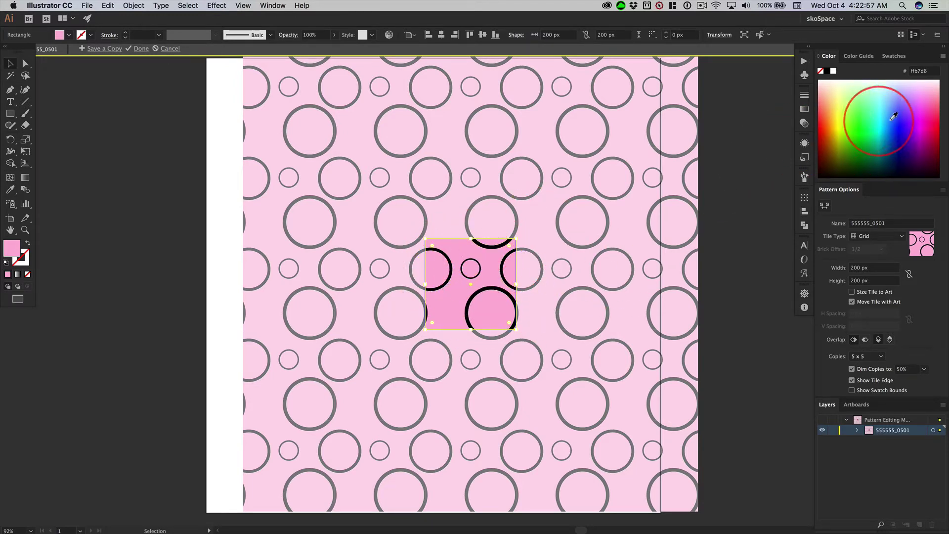
# Step: Open the Earthtone swatch library, move it clear of the pattern tile and enlarge it to show all its colour groups
pyautogui.click(896, 56)
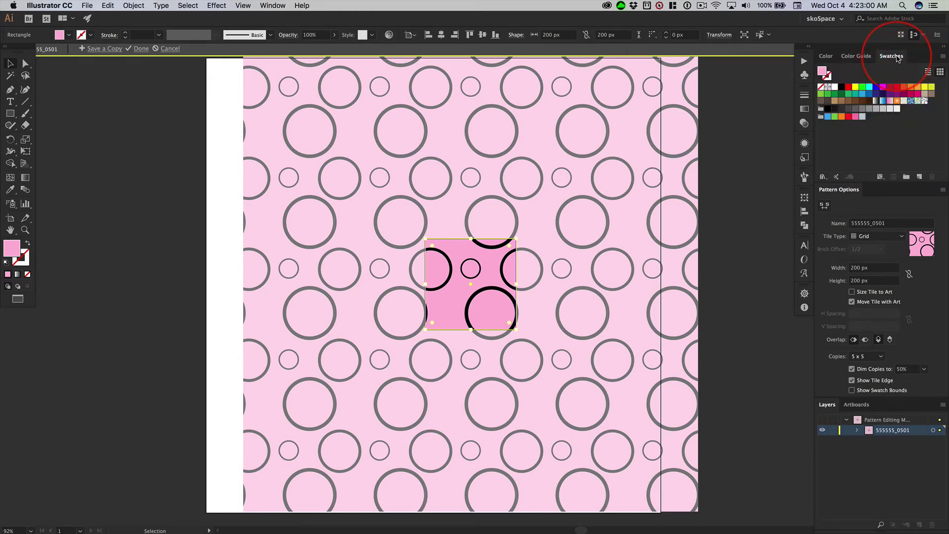
pyautogui.click(823, 177)
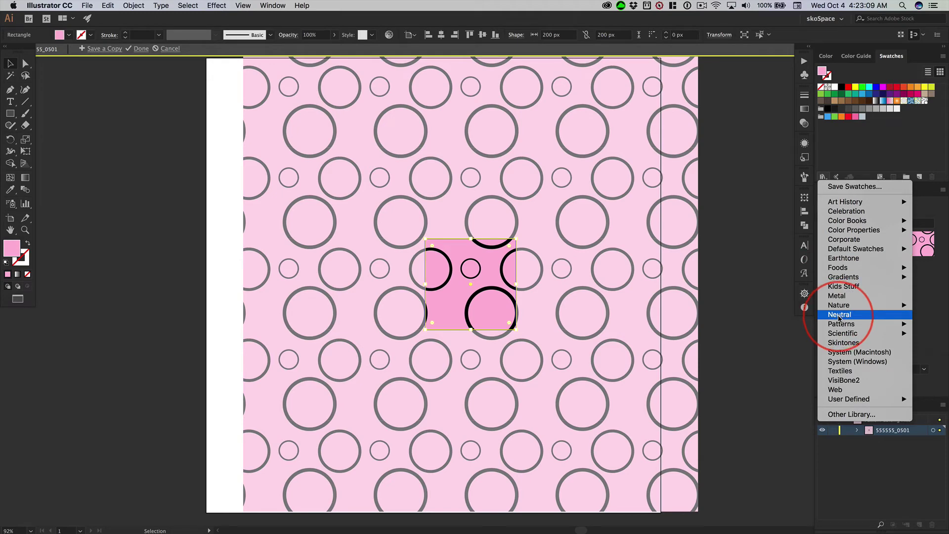
pyautogui.click(842, 258)
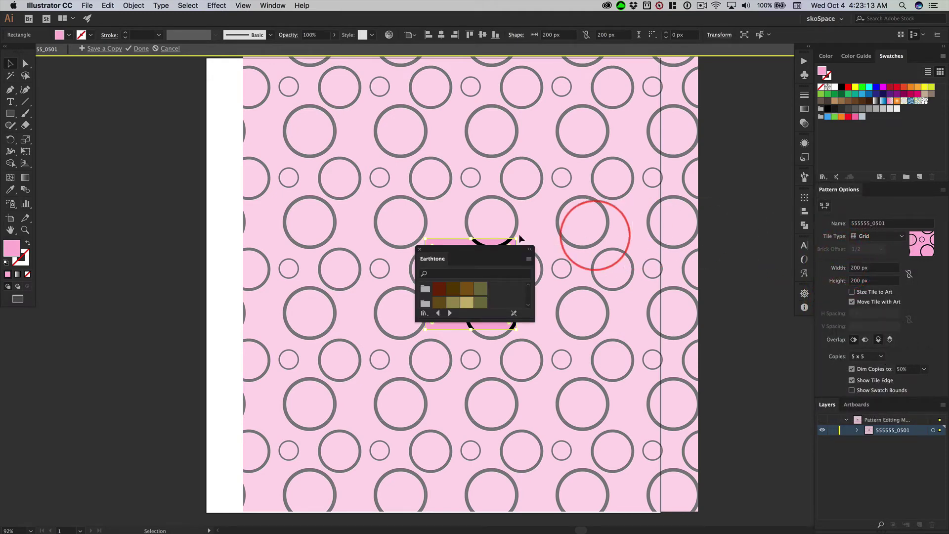
pyautogui.moveTo(472, 251); pyautogui.dragTo(724, 80)
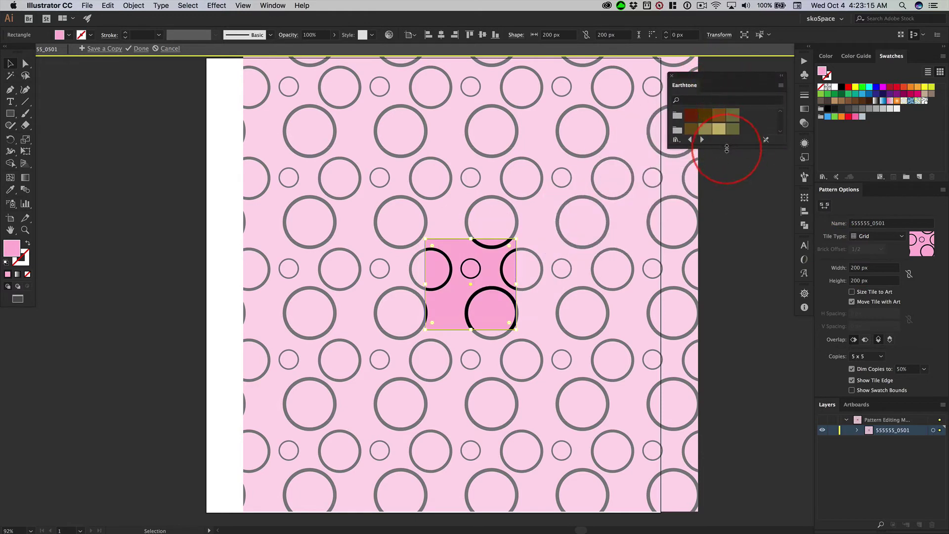
pyautogui.moveTo(731, 204); pyautogui.dragTo(736, 391)
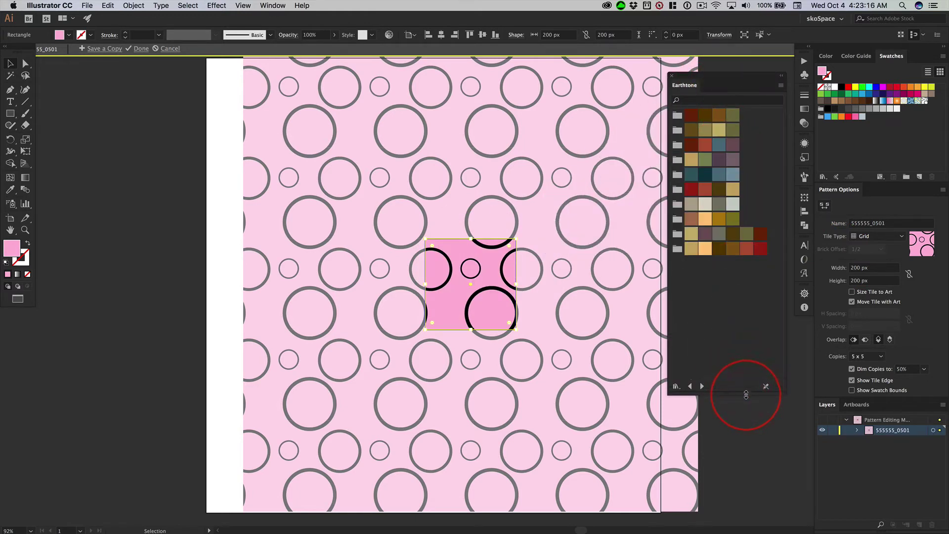
# Step: Switch the Earthtone library to Small Thumbnail View and back to Large Thumbnail View
pyautogui.click(781, 86)
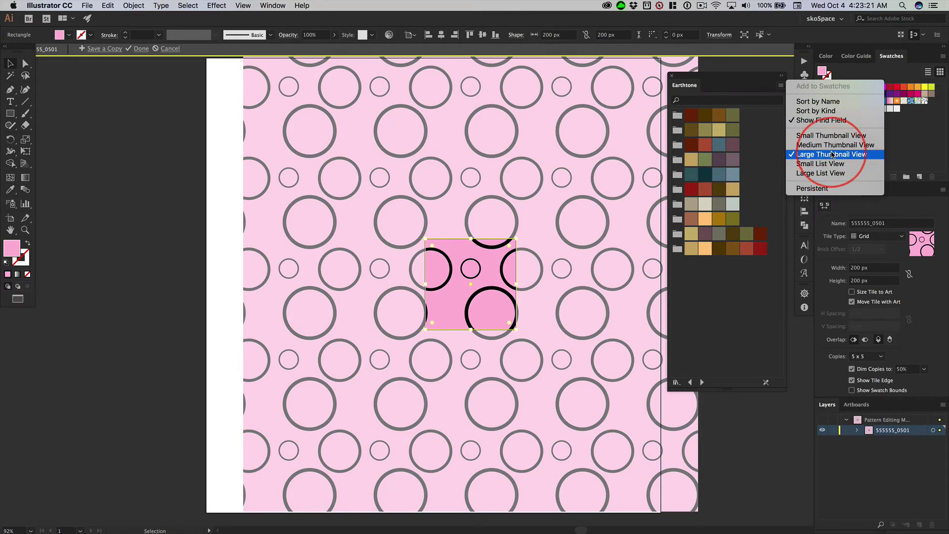
pyautogui.click(829, 135)
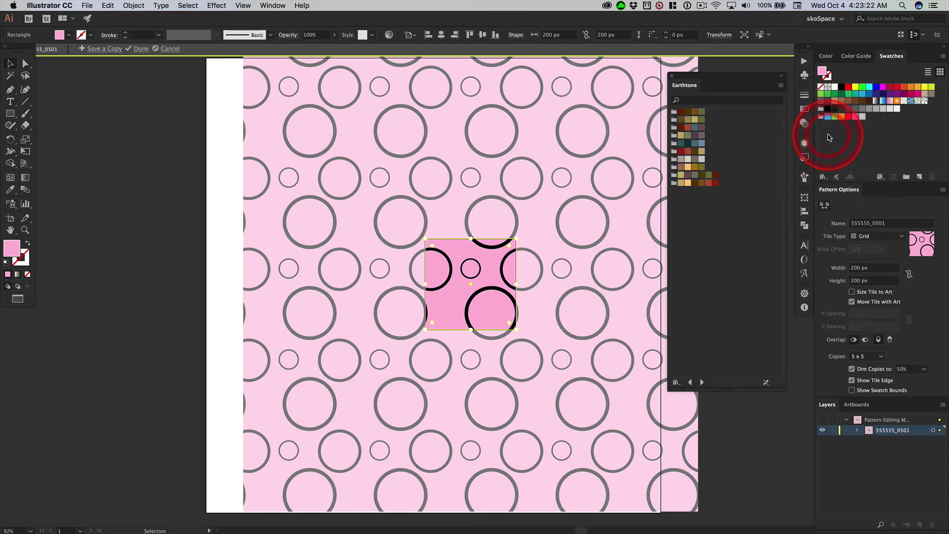
pyautogui.click(781, 86)
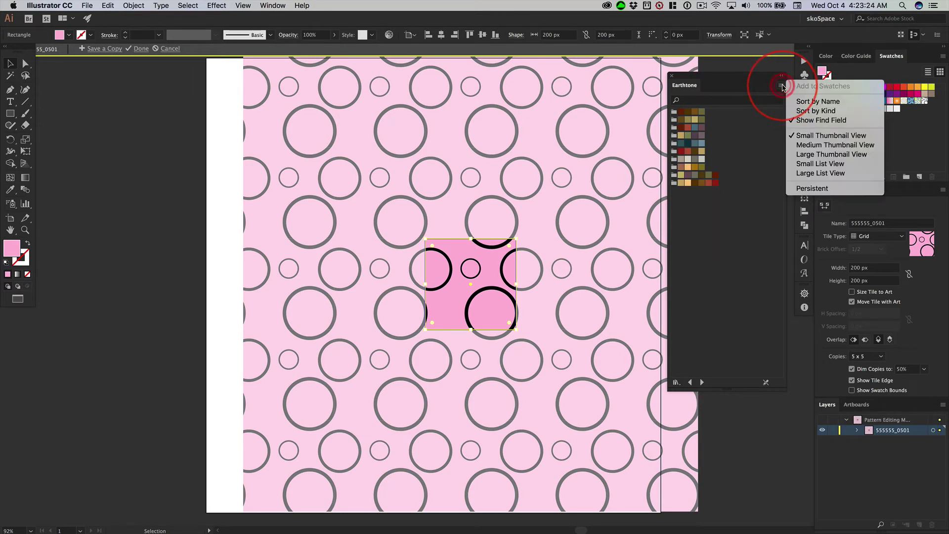
pyautogui.click(818, 156)
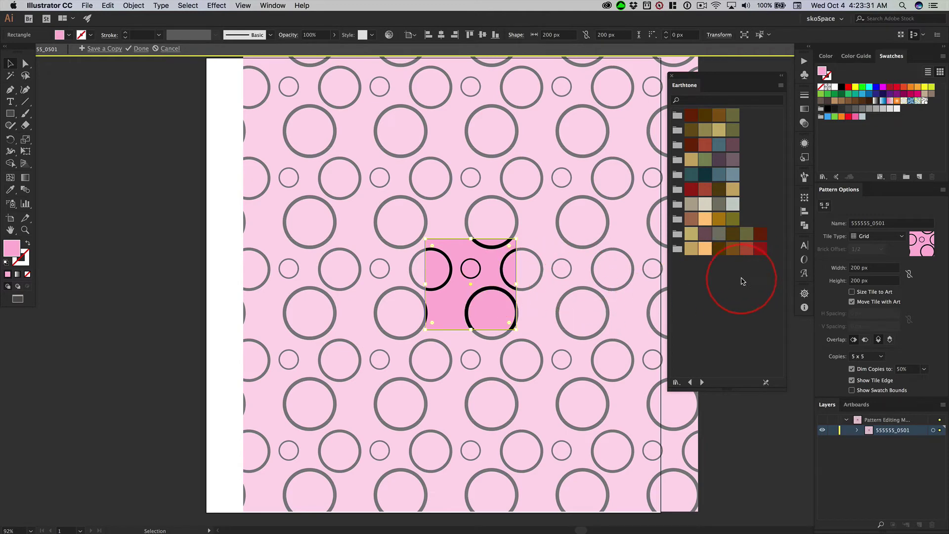
# Step: Fill the tile's background rectangle with Earthtone tan and both cut pieces of the medium circle with the muted purple beside it
pyautogui.click(691, 233)
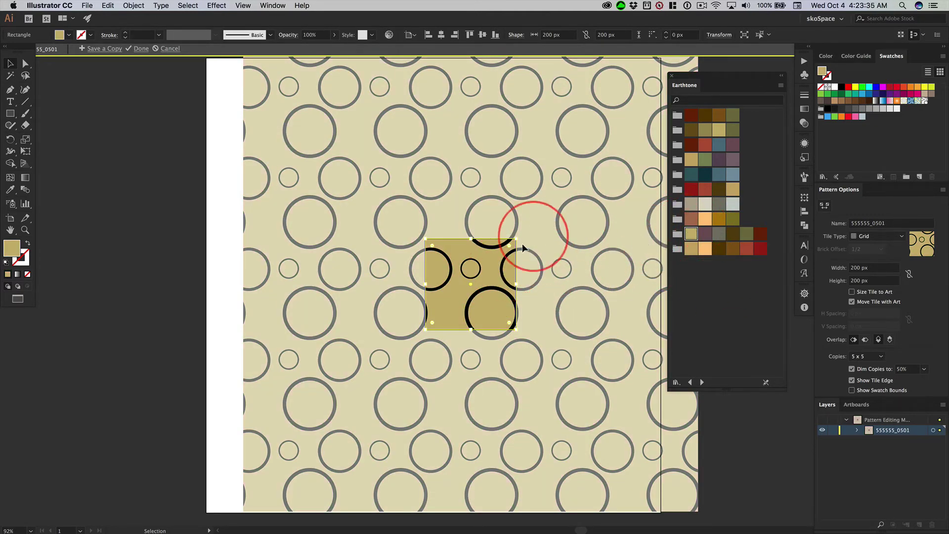
pyautogui.click(449, 260)
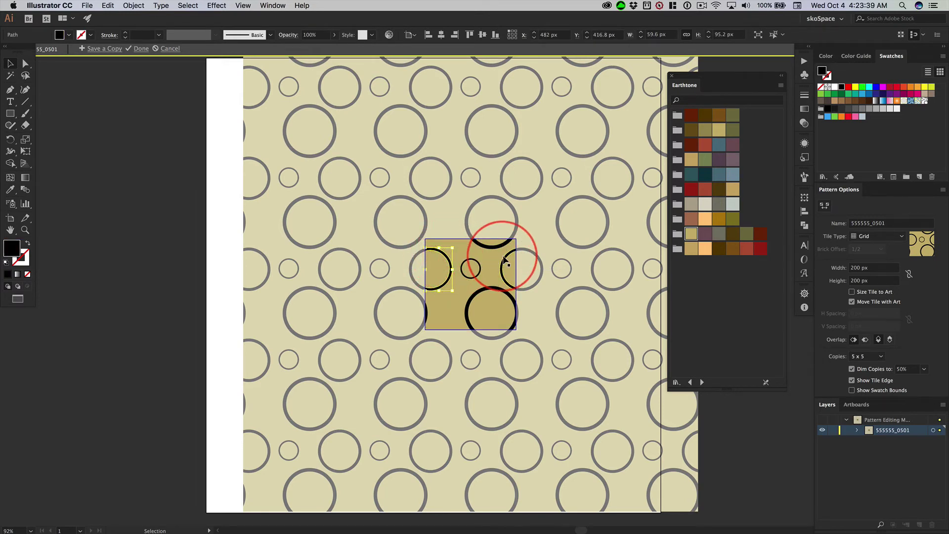
pyautogui.press('shift')
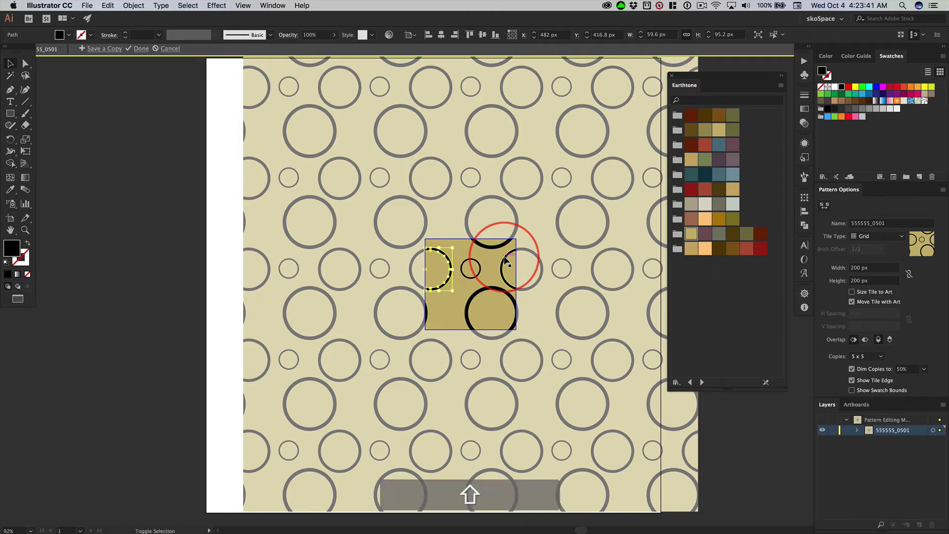
pyautogui.keyDown('shift'); pyautogui.click(505, 258); pyautogui.keyUp('shift')
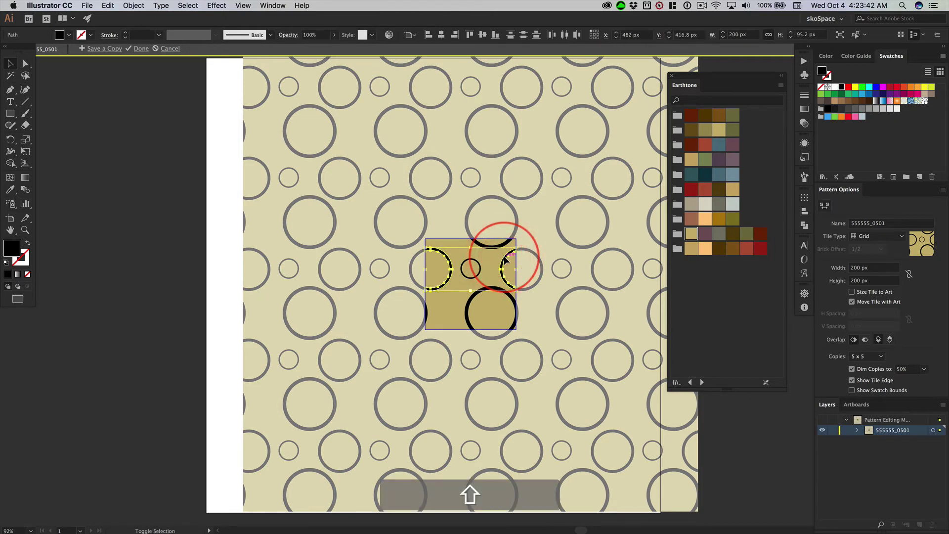
pyautogui.click(706, 235)
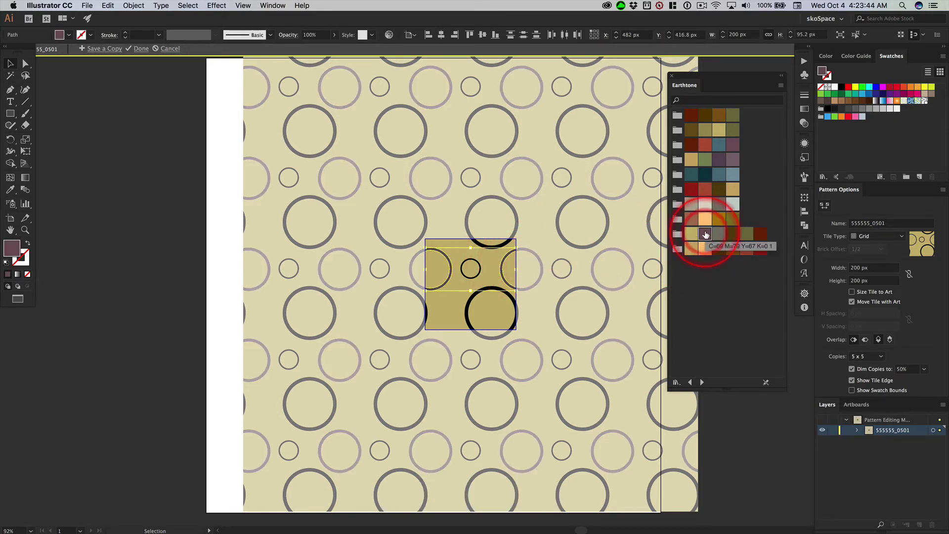
# Step: Fill all three cut pieces of the large circle in the pattern tile with the rust red Earthtone swatch
pyautogui.click(468, 306)
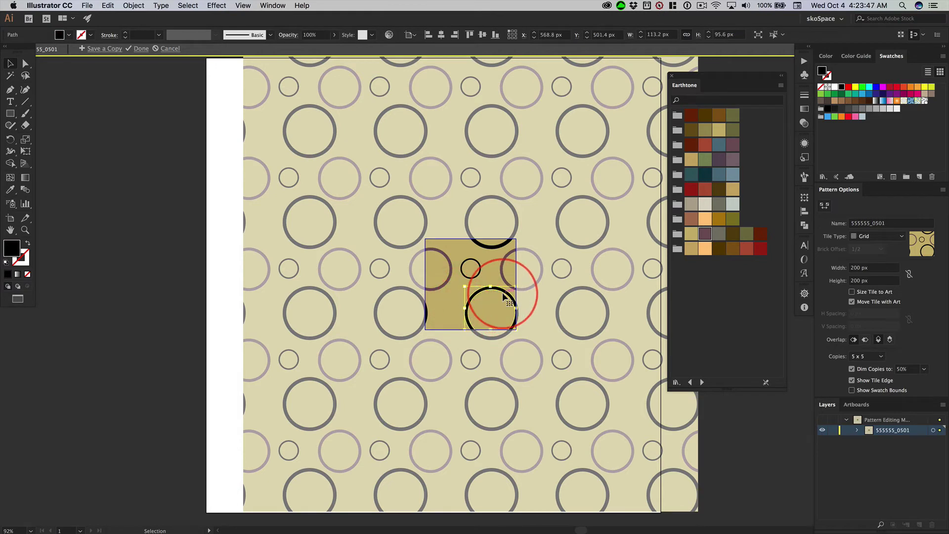
pyautogui.keyDown('shift'); pyautogui.click(493, 247); pyautogui.keyUp('shift')
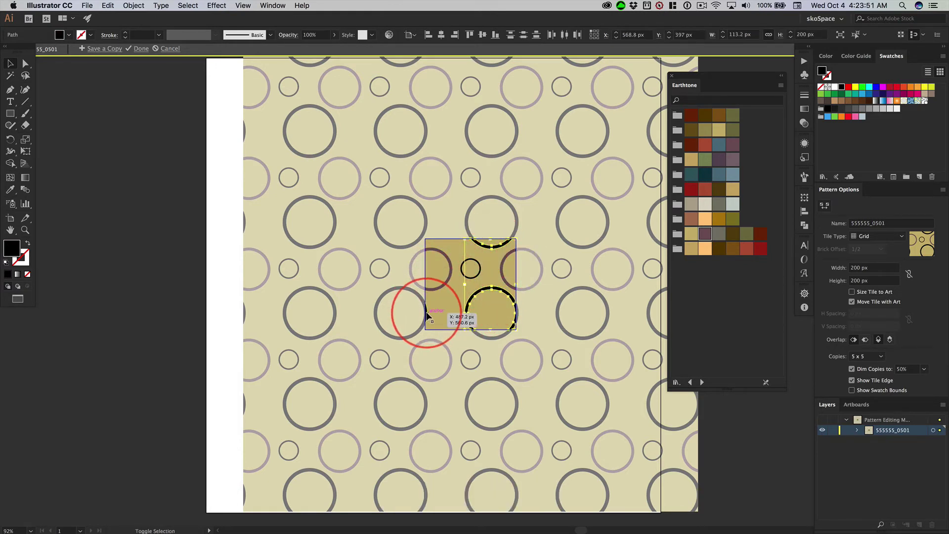
pyautogui.keyDown('shift'); pyautogui.click(435, 311); pyautogui.keyUp('shift')
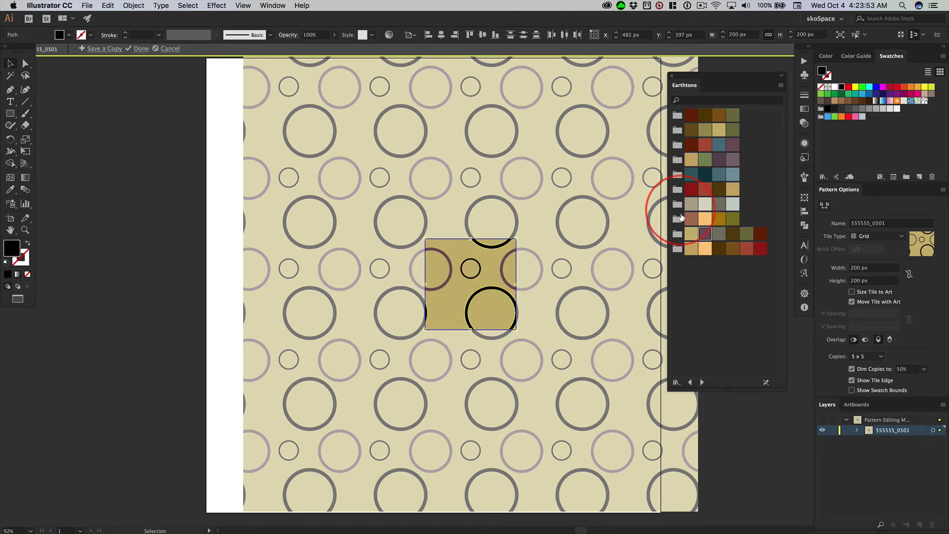
pyautogui.click(746, 250)
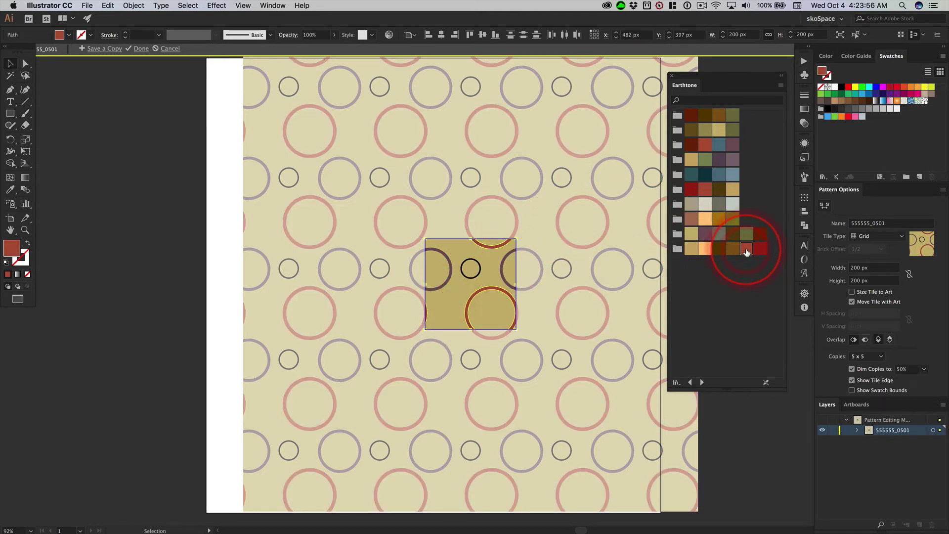
# Step: Fill the small circle with the dark teal Earthtone swatch, close the library and exit pattern editing mode, keeping the changes
pyautogui.click(477, 264)
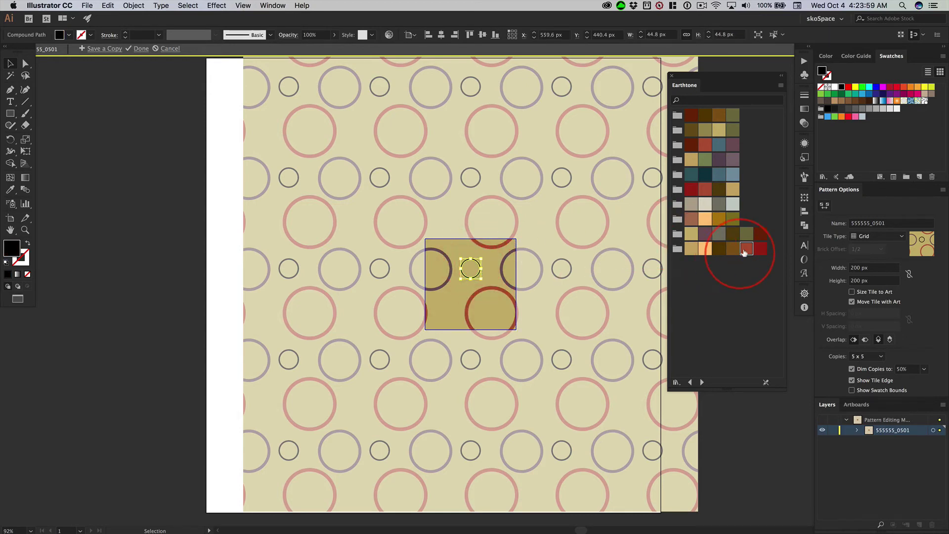
pyautogui.click(693, 175)
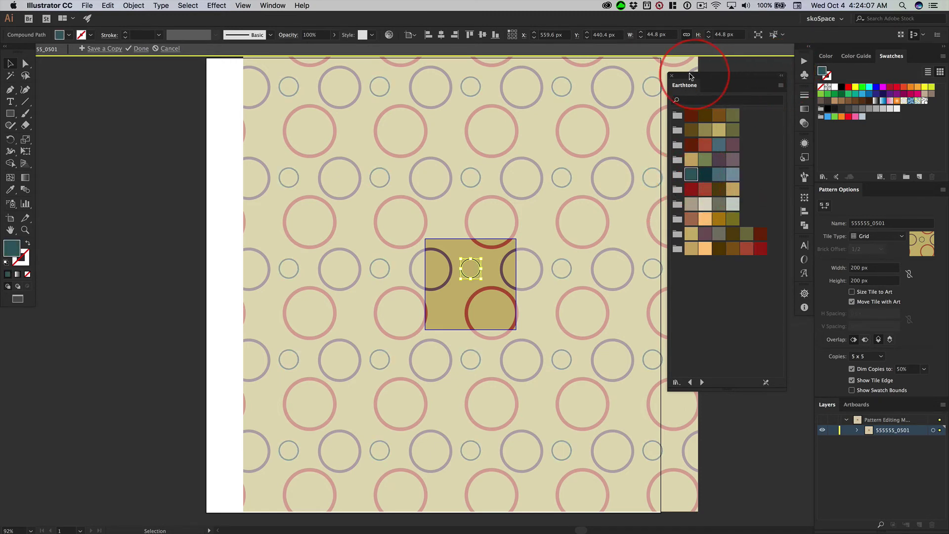
pyautogui.click(671, 77)
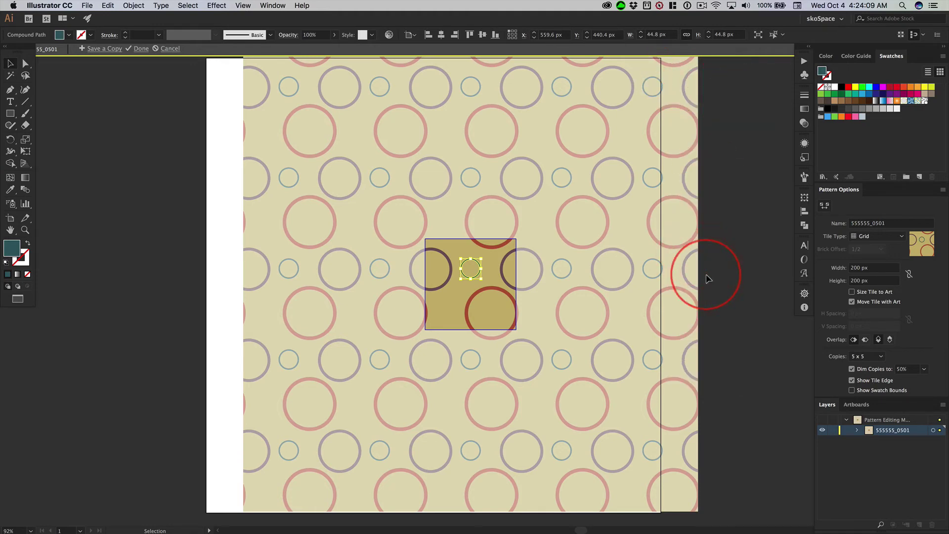
pyautogui.doubleClick(740, 205)
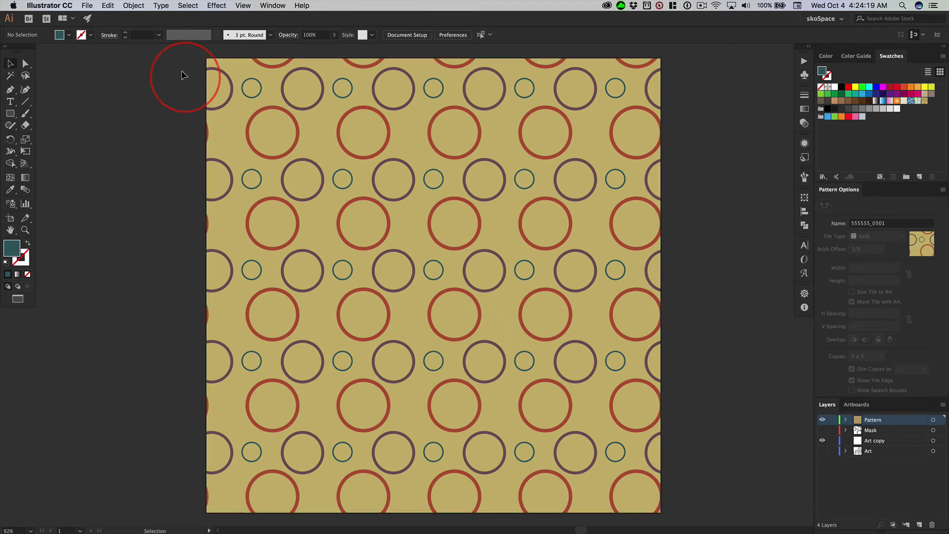
# Step: Start rotating the pattern-filled rectangle with Transform Objects off, Transform Patterns on and Preview enabled
pyautogui.click(133, 6)
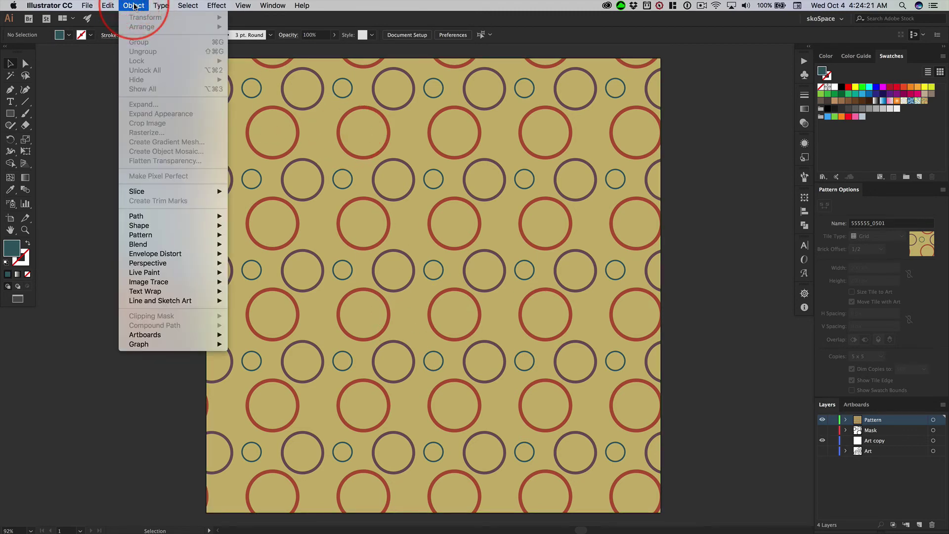
pyautogui.click(345, 123)
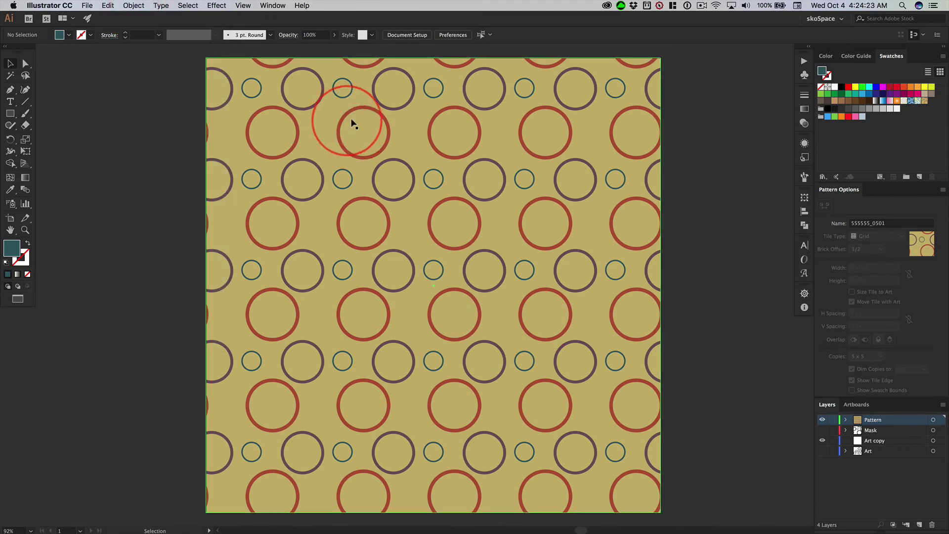
pyautogui.click(366, 124)
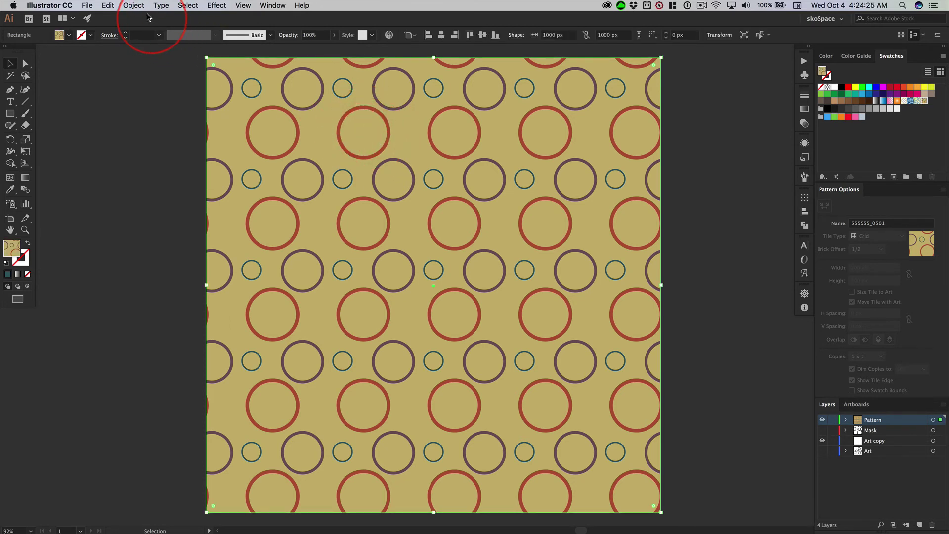
pyautogui.click(134, 6)
pyautogui.click(137, 26)
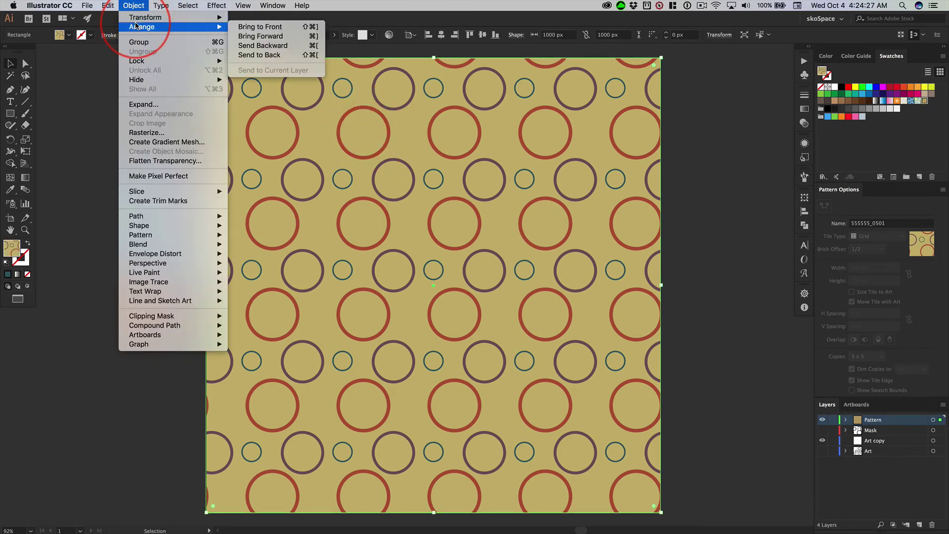
pyautogui.moveTo(138, 18)
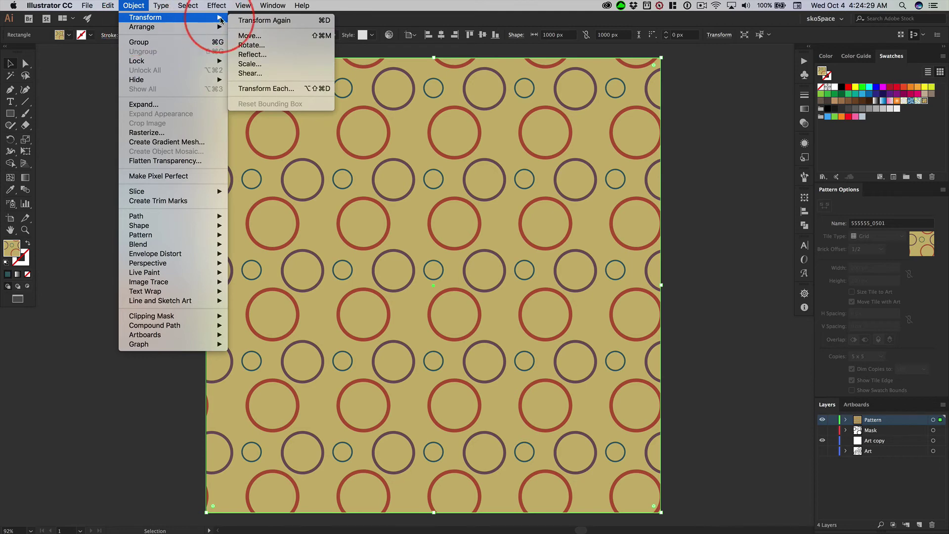
pyautogui.click(258, 47)
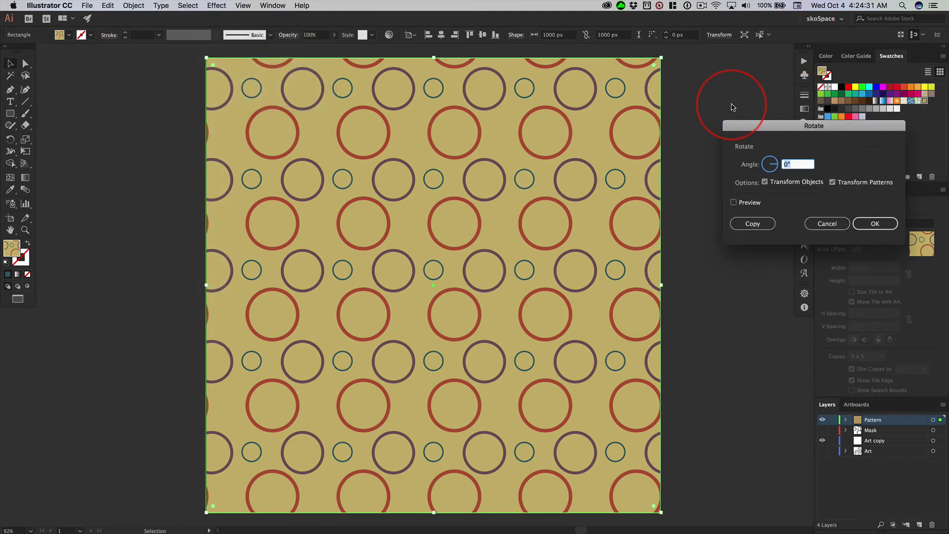
pyautogui.click(765, 182)
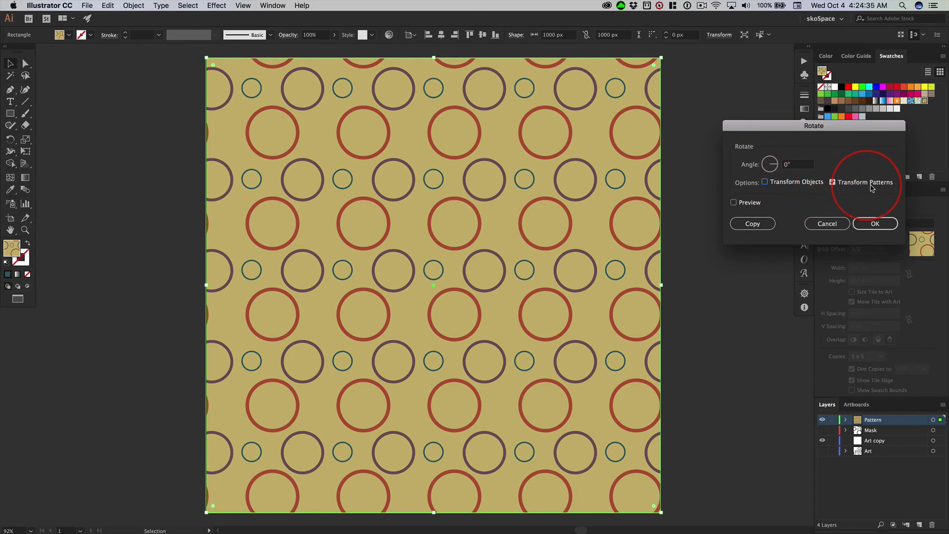
pyautogui.click(734, 203)
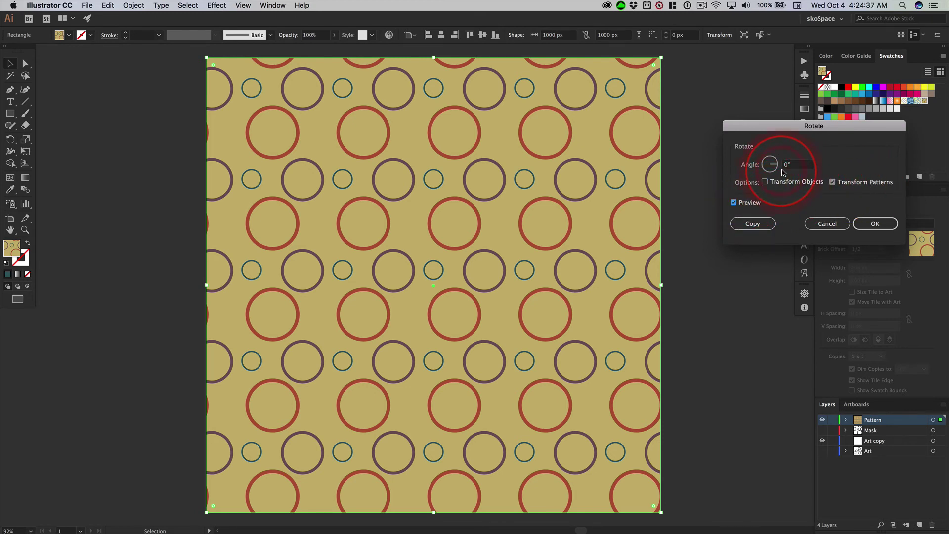
# Step: Set the rotation angle to 40°, apply it to the rectangle's pattern fill and deselect the artwork
pyautogui.moveTo(775, 167); pyautogui.dragTo(776, 163)
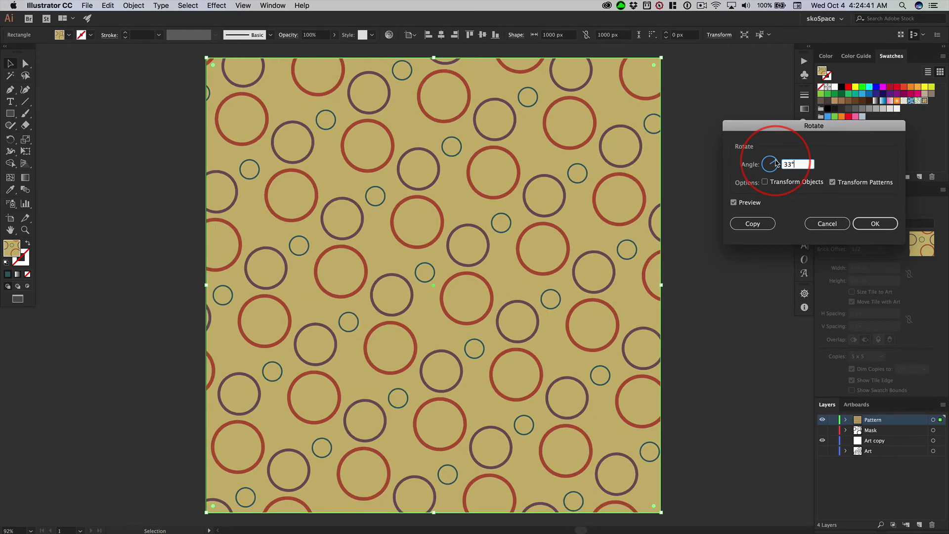
pyautogui.moveTo(777, 163); pyautogui.dragTo(809, 148)
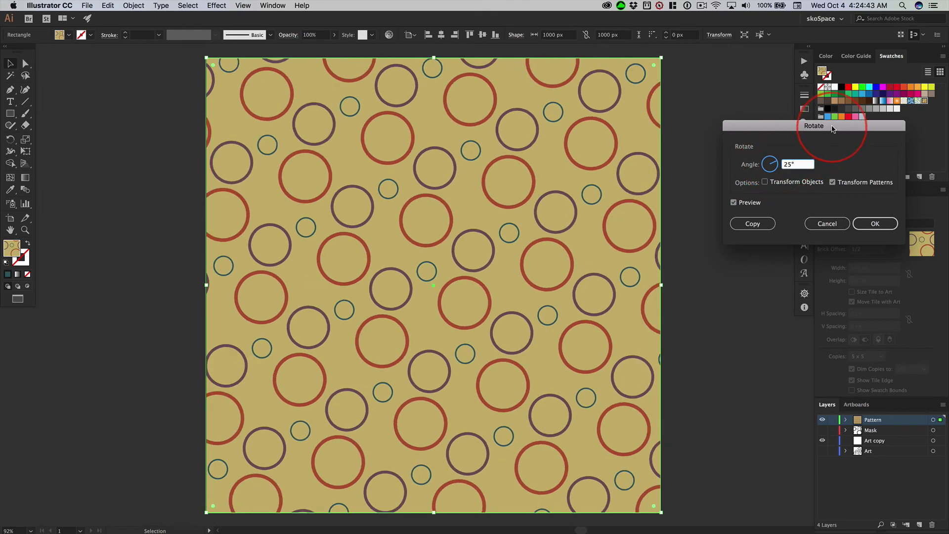
pyautogui.click(791, 160)
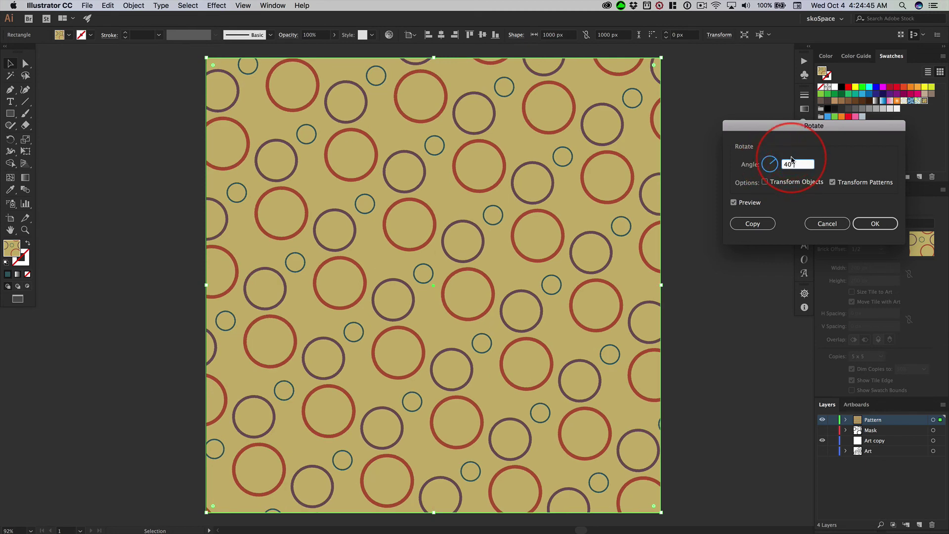
pyautogui.click(874, 223)
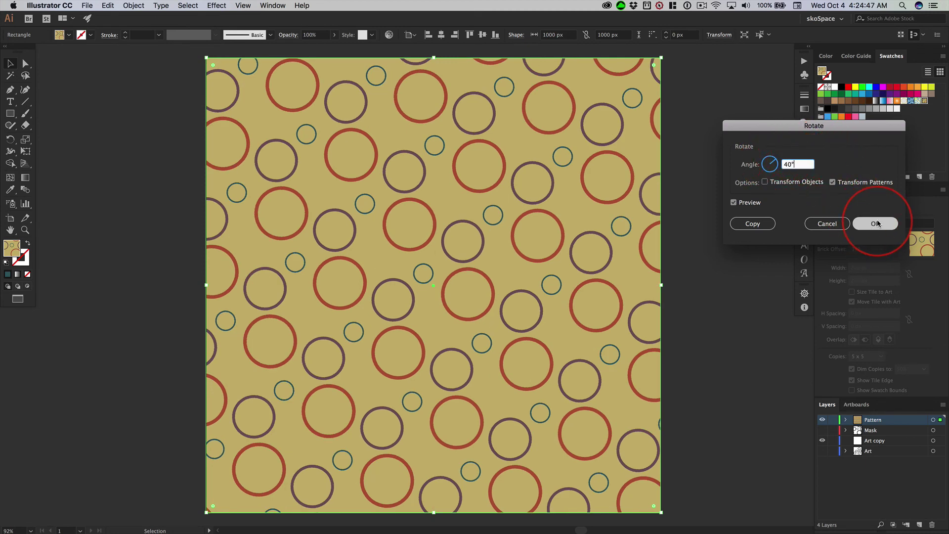
pyautogui.click(731, 139)
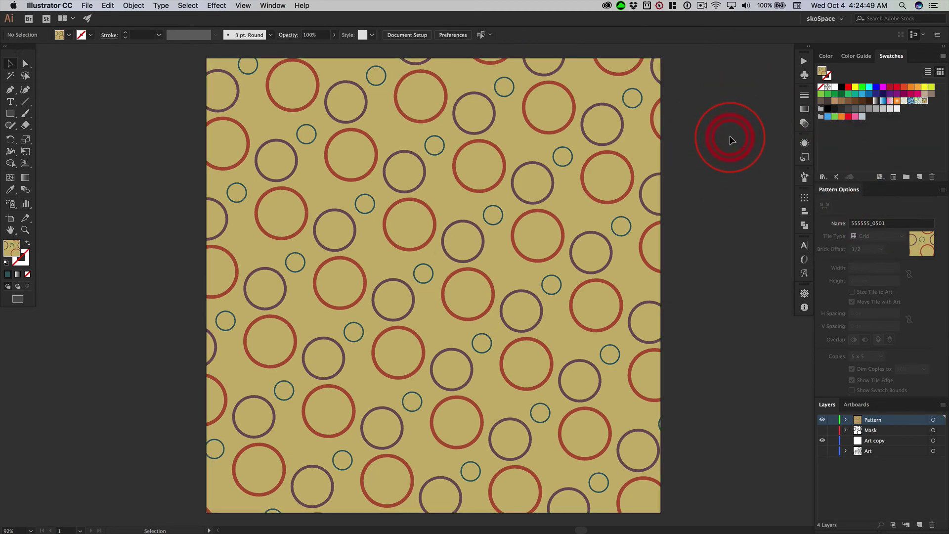
# Step: Compare the rendering of the rotated pattern by switching to Preview on CPU and back to GPU Preview
pyautogui.click(522, 213)
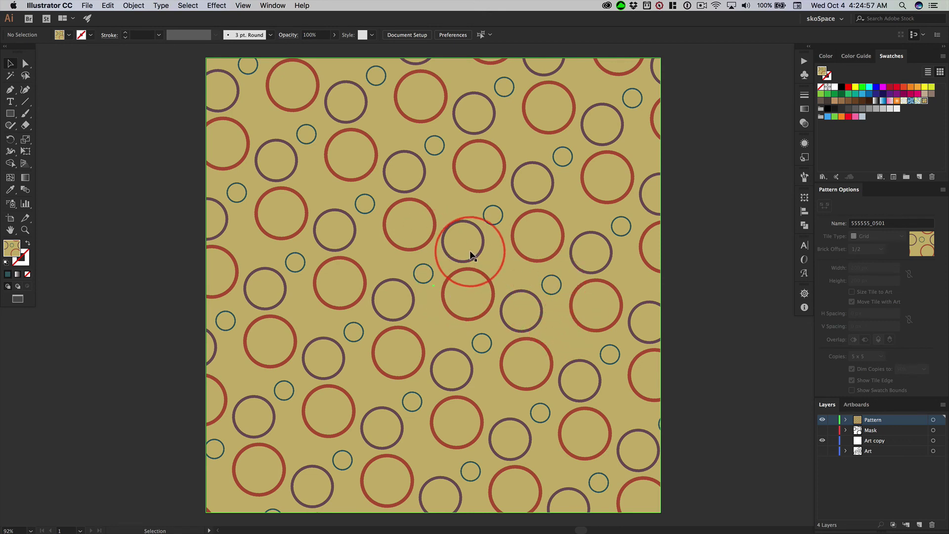
pyautogui.click(242, 5)
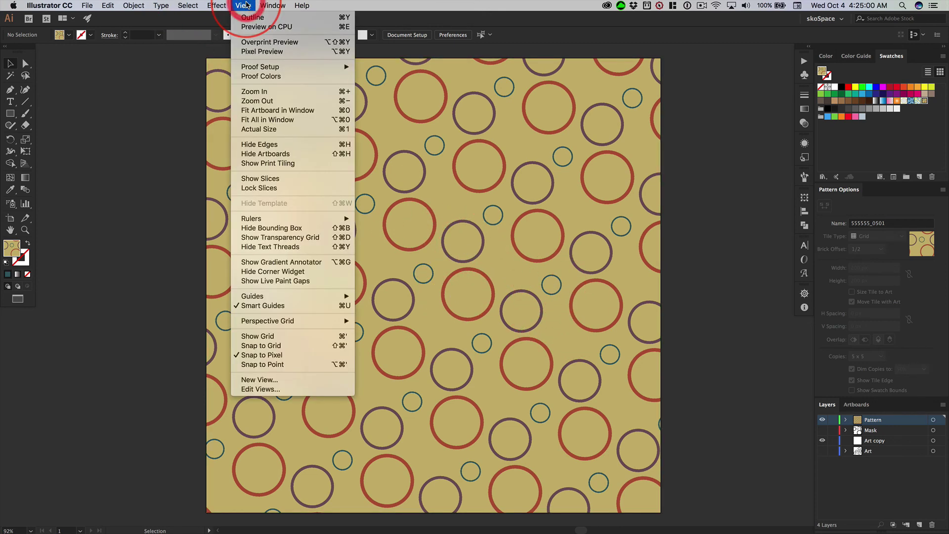
pyautogui.click(266, 27)
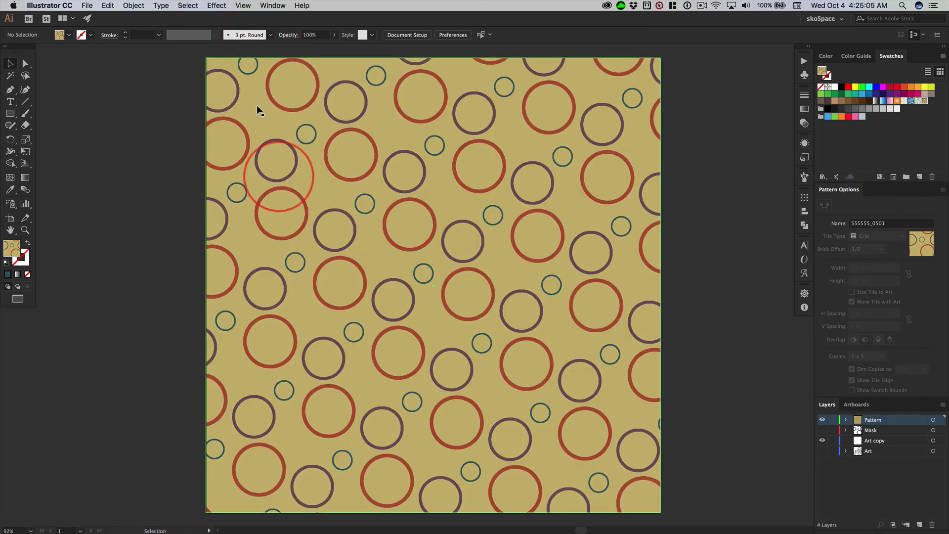
pyautogui.click(243, 5)
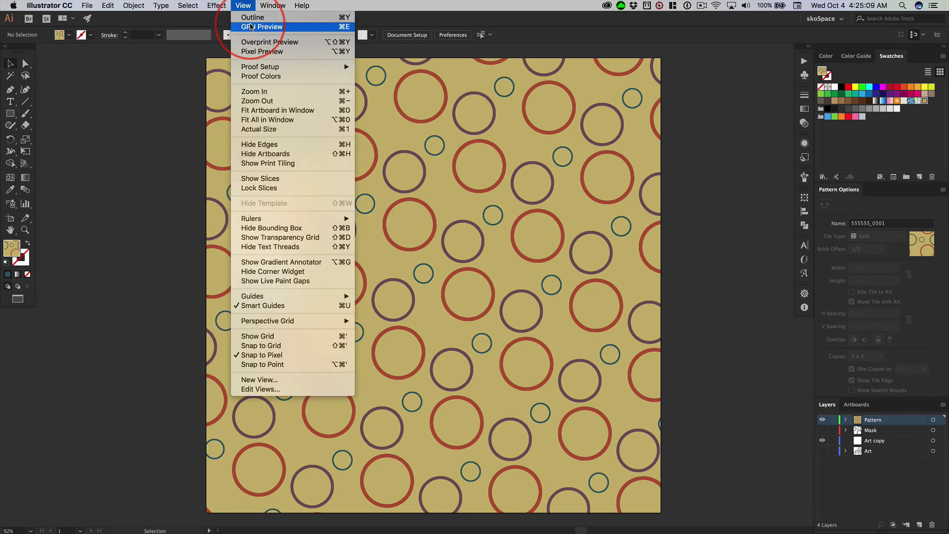
pyautogui.click(251, 26)
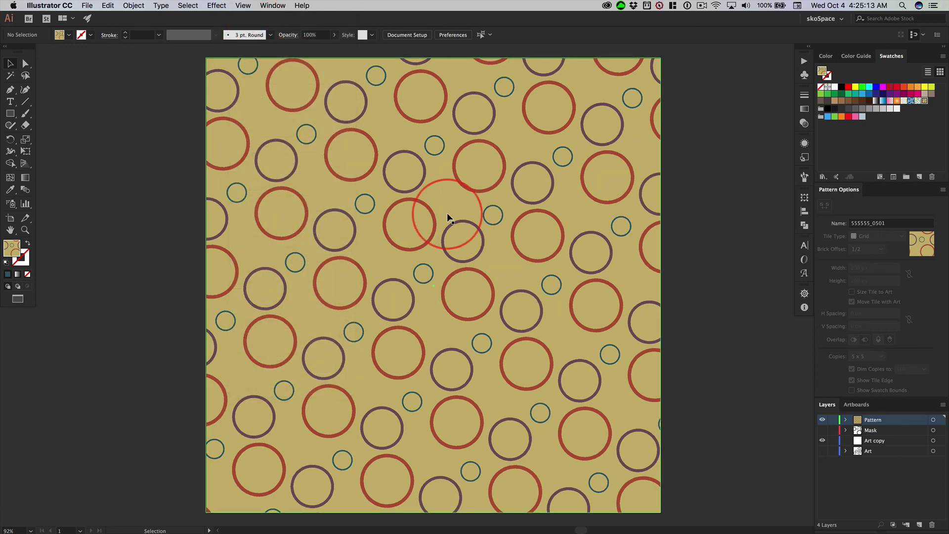
# Step: Display the pattern artwork in CPU preview once more, and return the document to GPU Preview
pyautogui.click(246, 6)
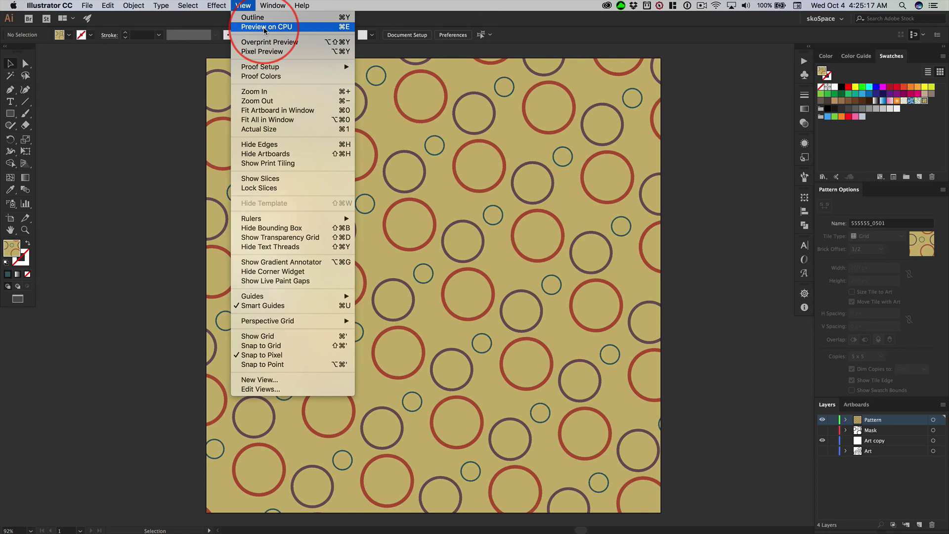
pyautogui.click(263, 27)
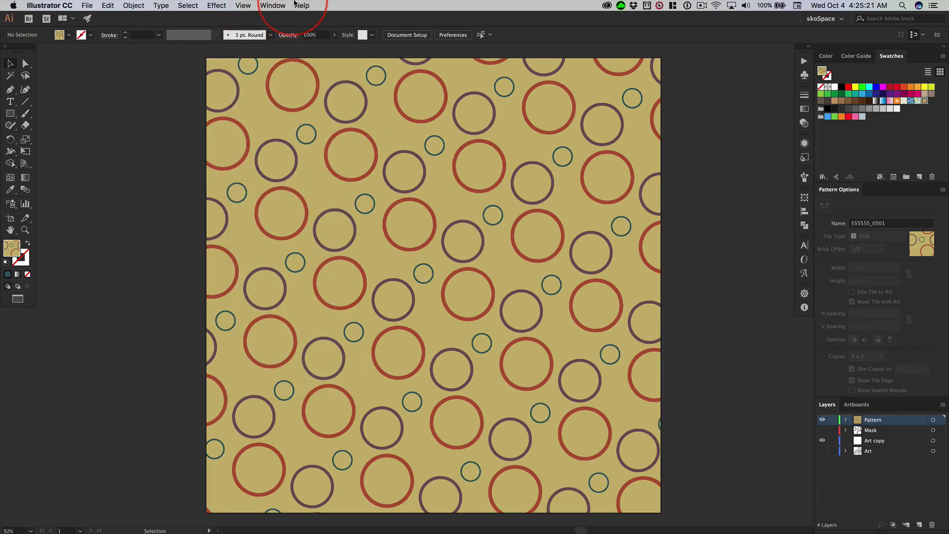
pyautogui.click(238, 6)
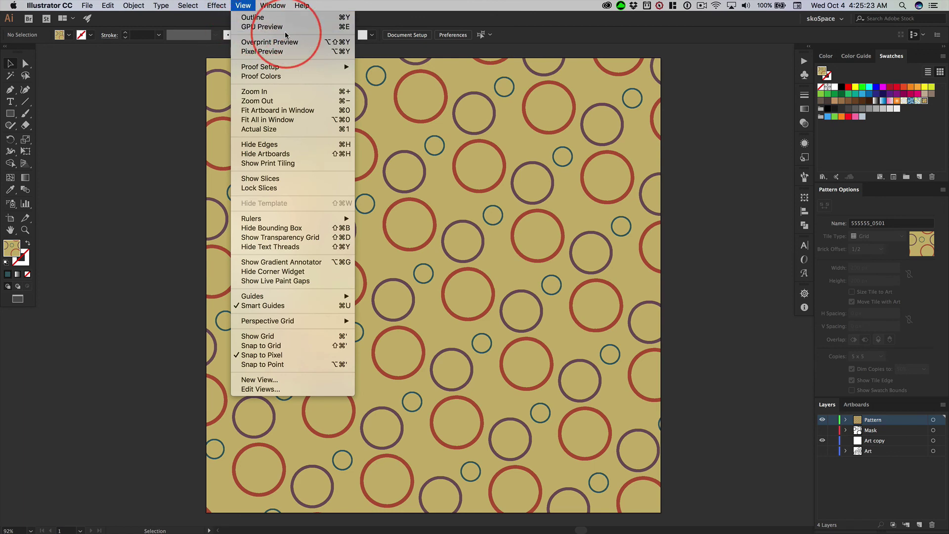
pyautogui.click(862, 7)
pyautogui.click(243, 5)
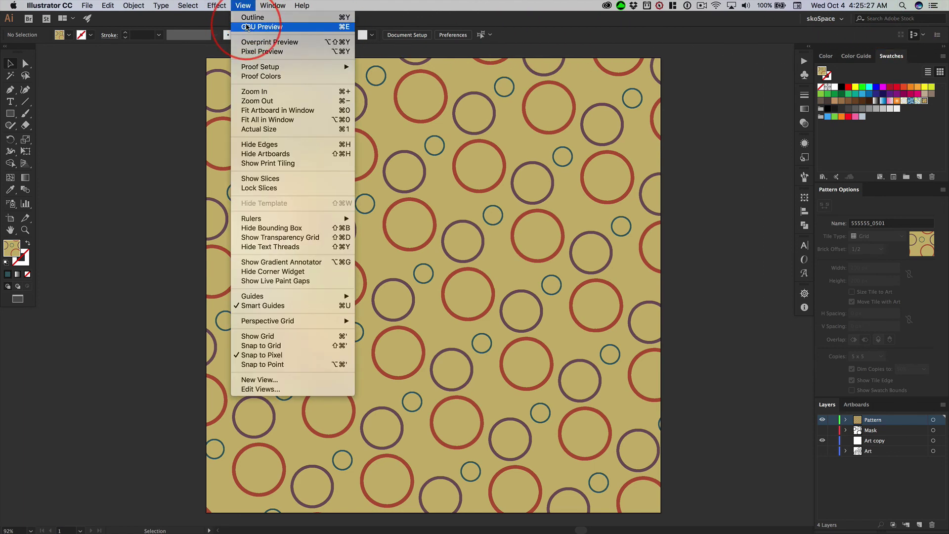
pyautogui.click(247, 27)
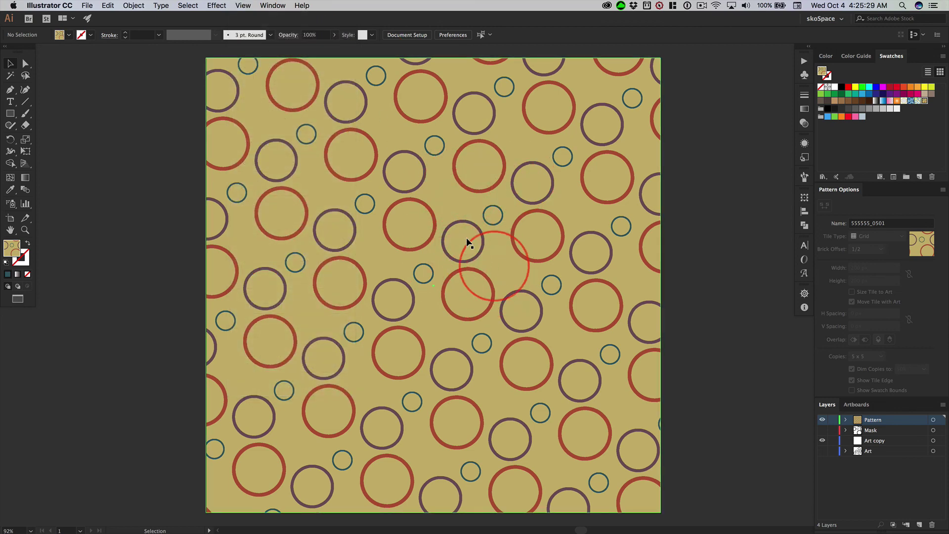